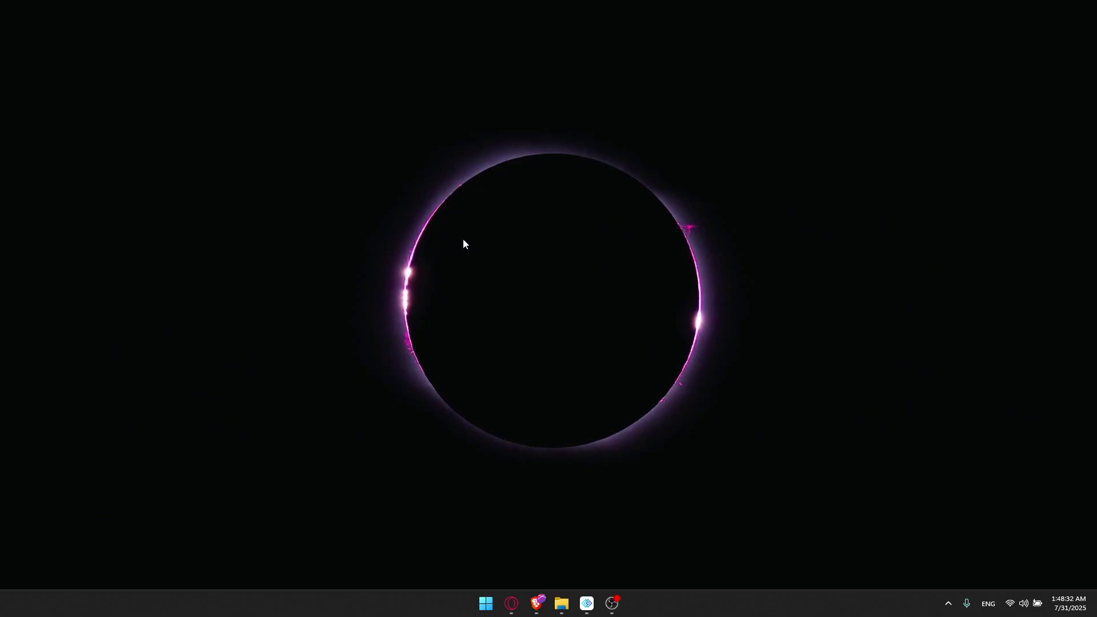
Launch Steam and dismiss the promotional offer window
key("super")
type("steam")
key("Return")
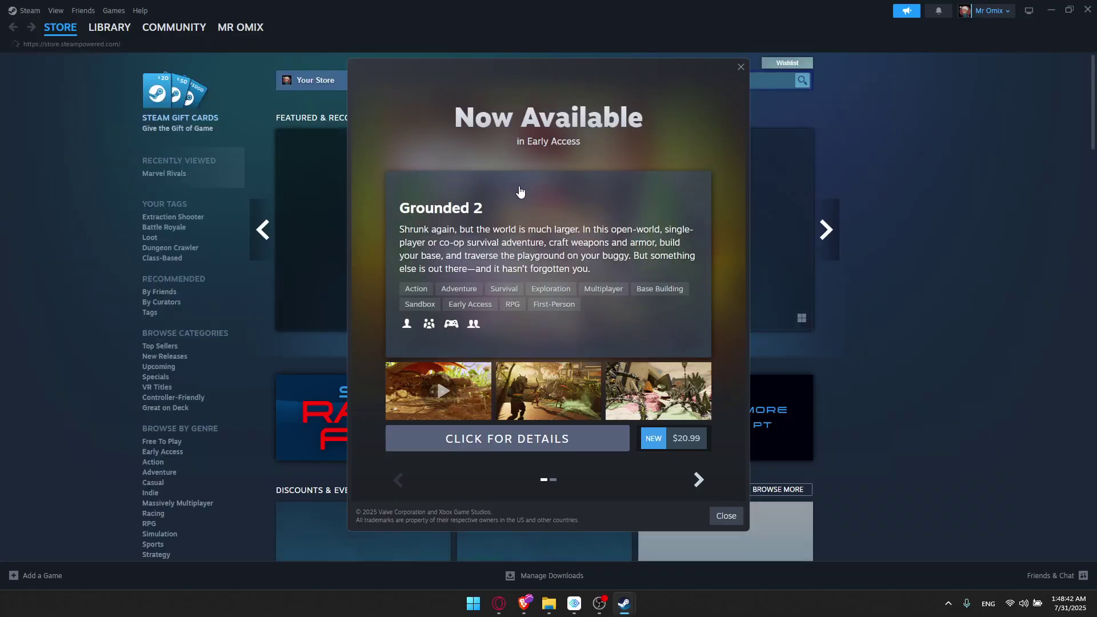
left_click(740, 67)
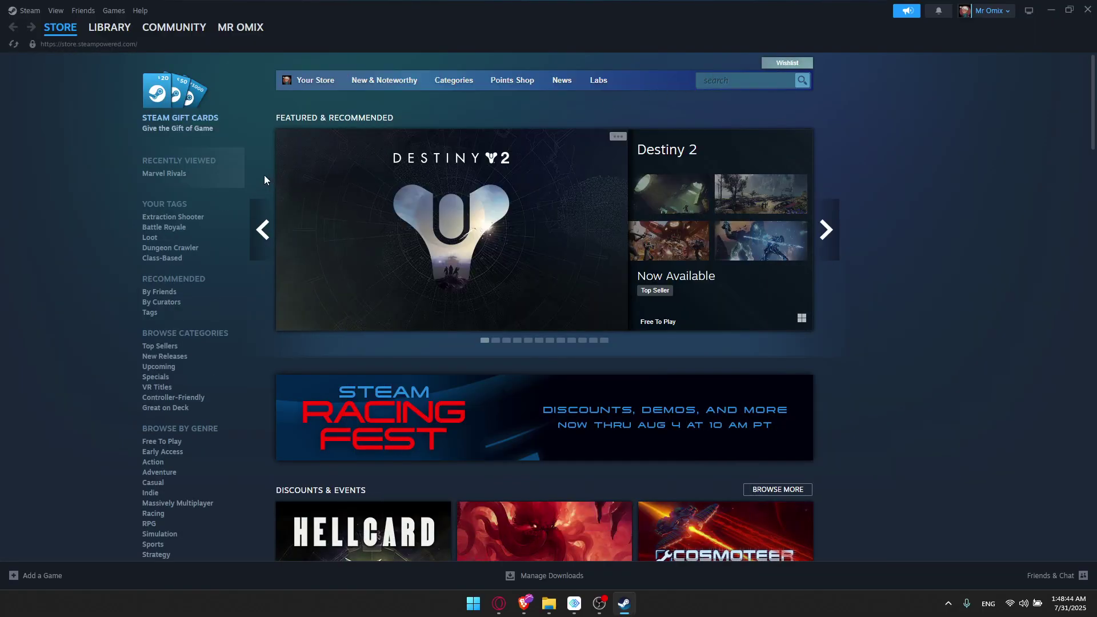
Search the Steam game library for "rocket"
left_click(111, 27)
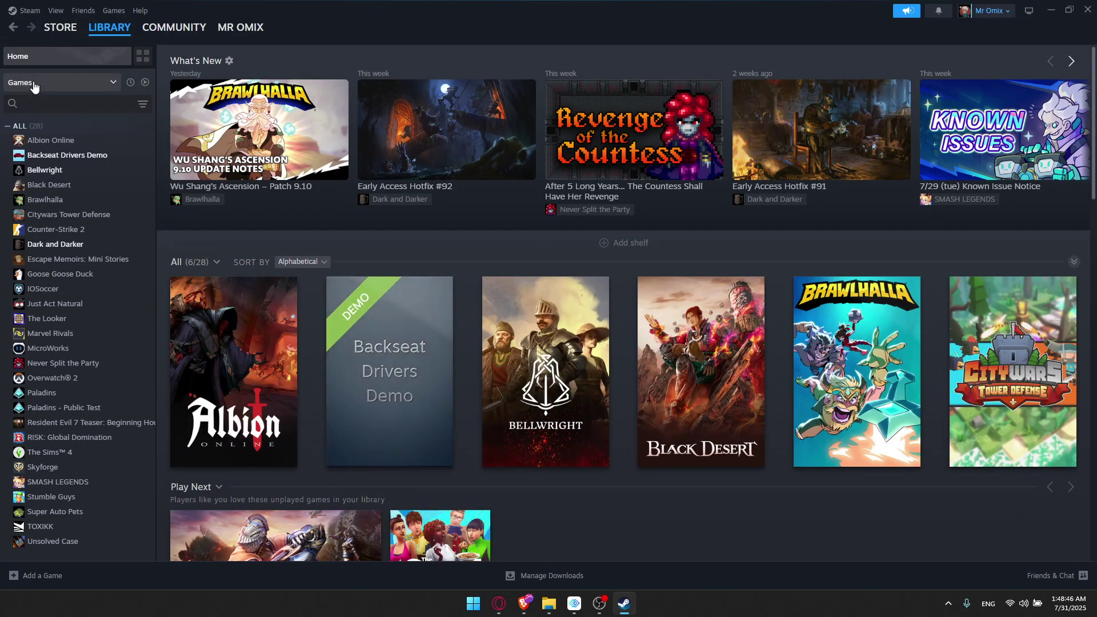
left_click(35, 104)
type("rocke")
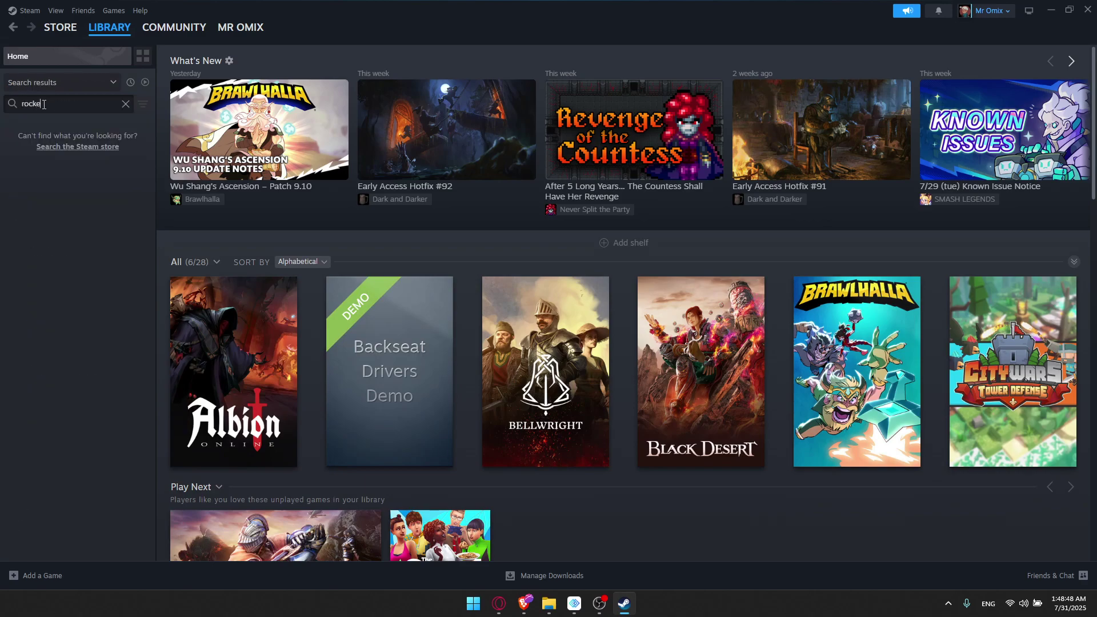
type("t")
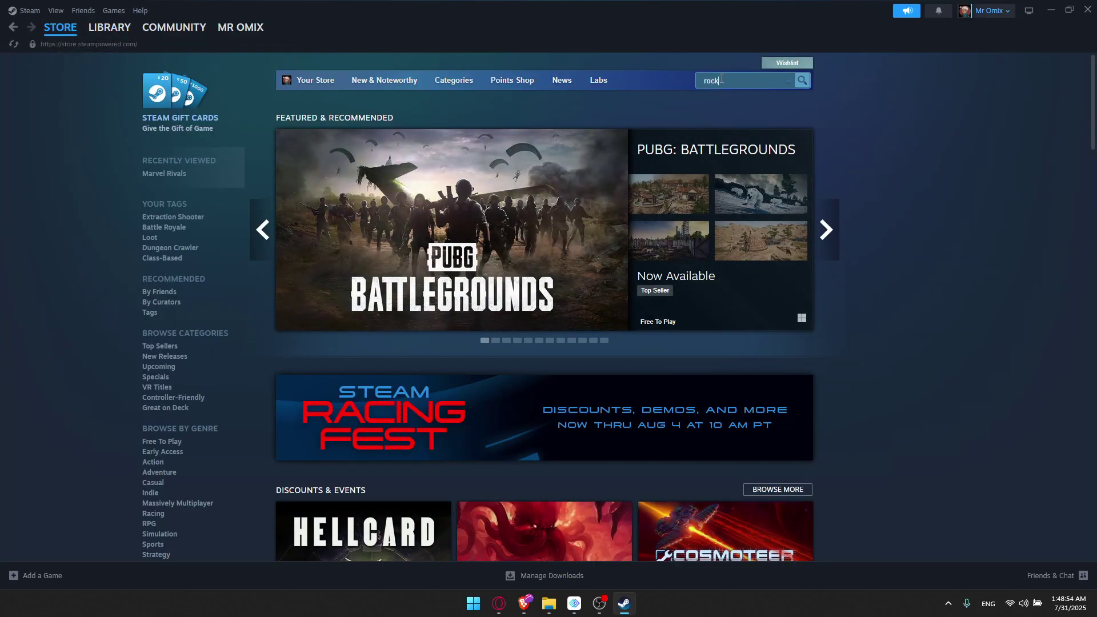
Search the Steam store for "rocket league" and look through the results for the game
type("ue")
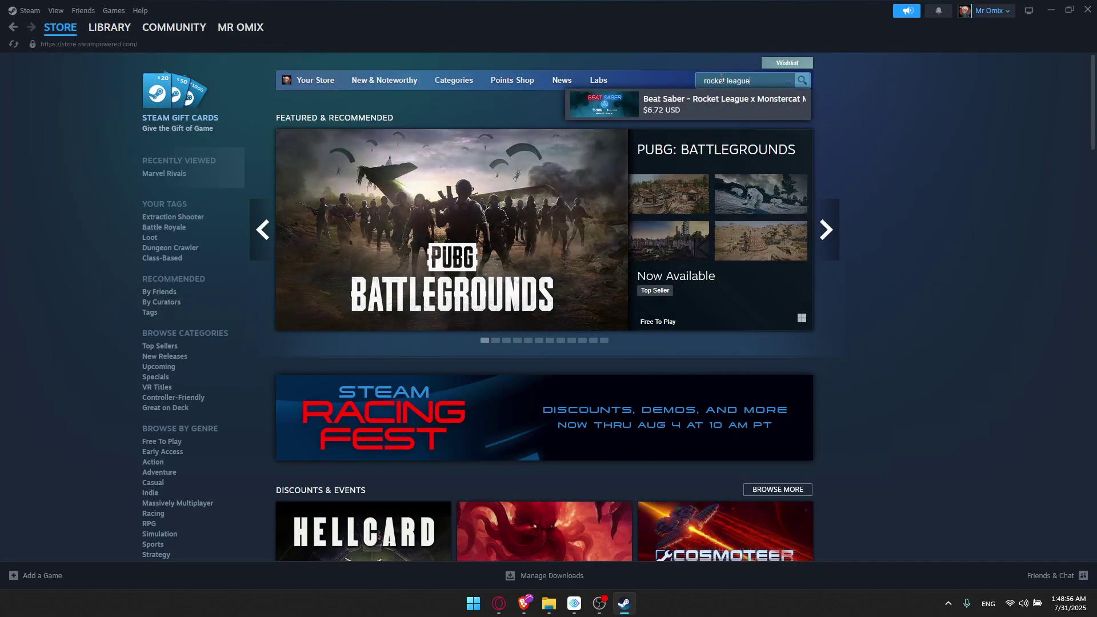
key("Return")
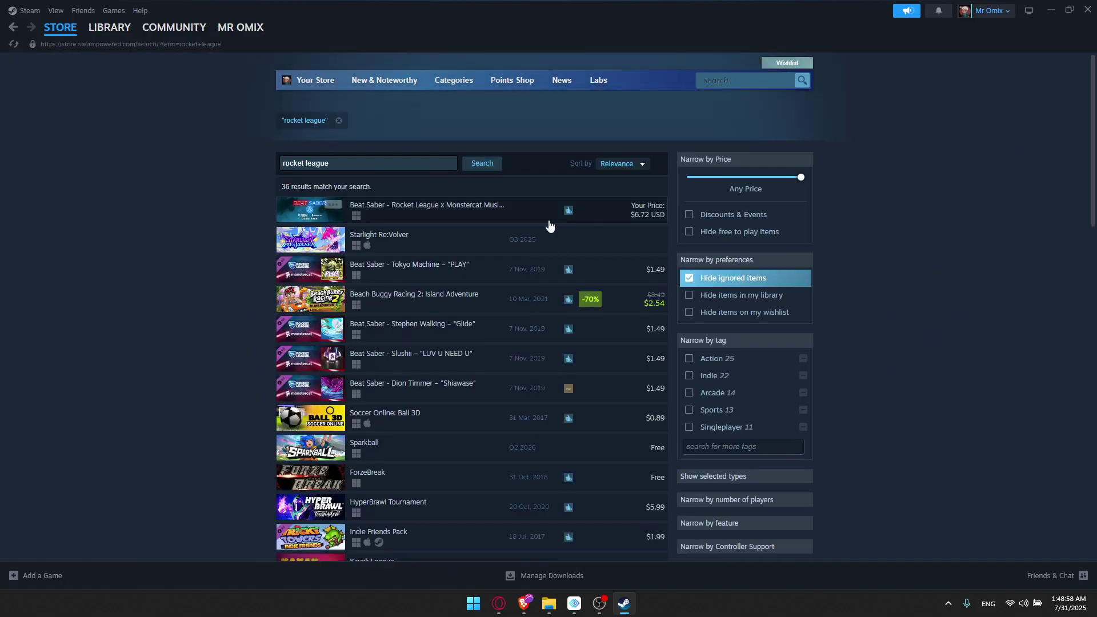
scroll(456, 234, "down", 2)
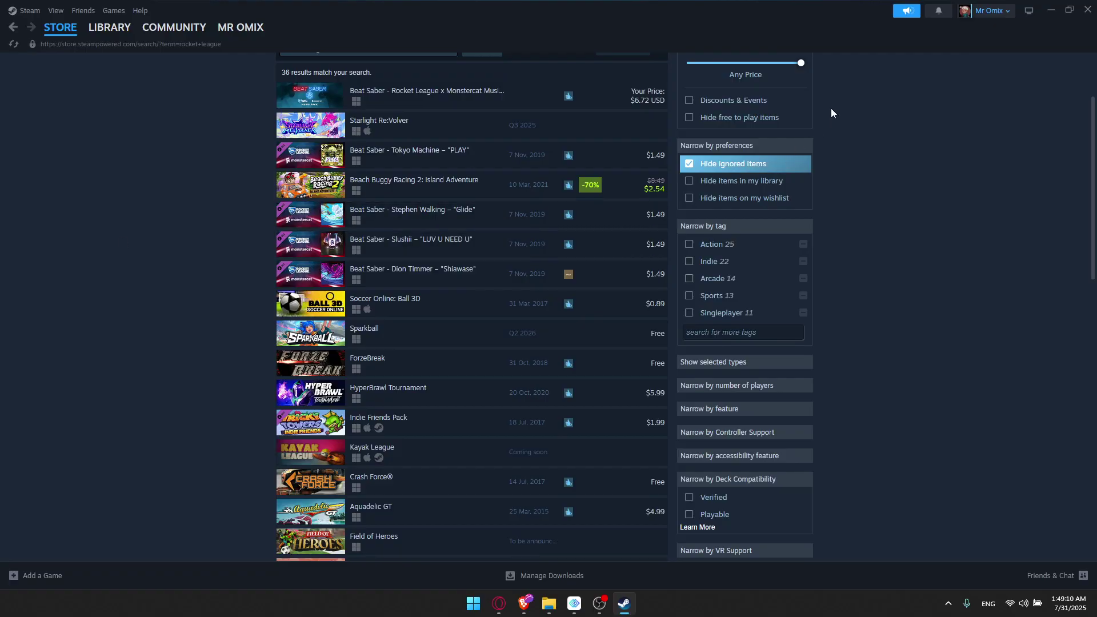
scroll(568, 152, "up", 2)
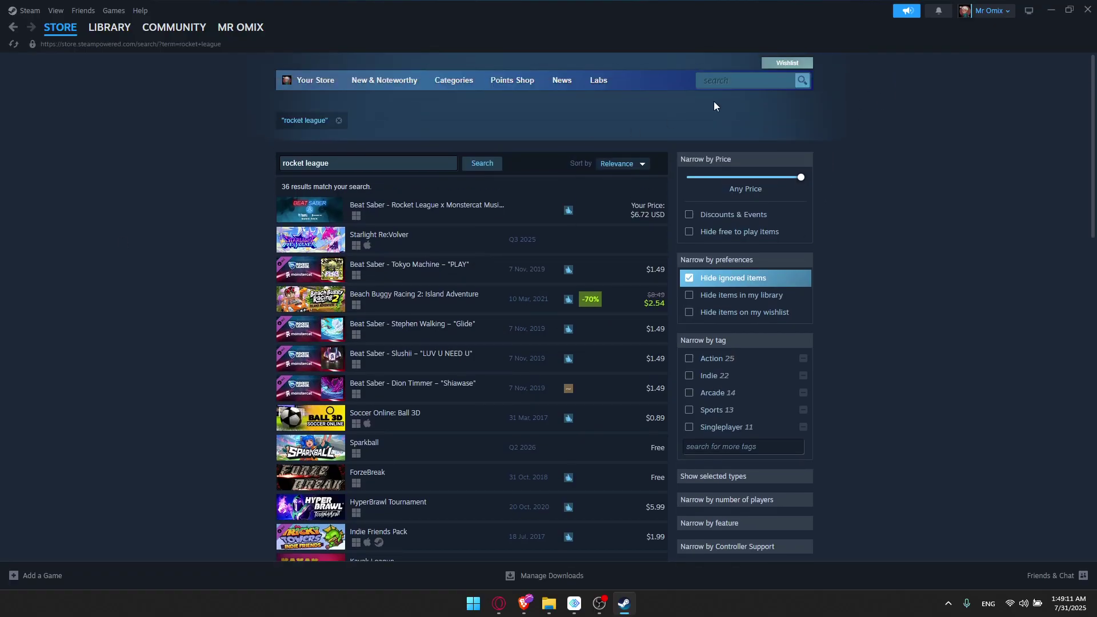
Close the Steam window and launch the Epic Games Launcher
left_click(1087, 10)
key("super")
type("epic")
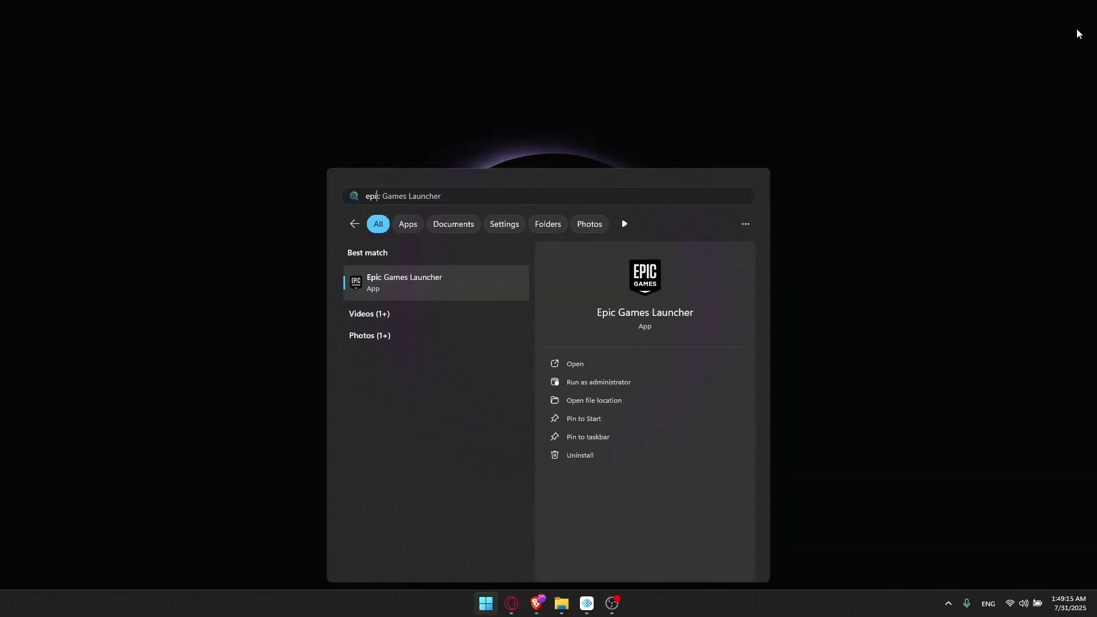
key("Return")
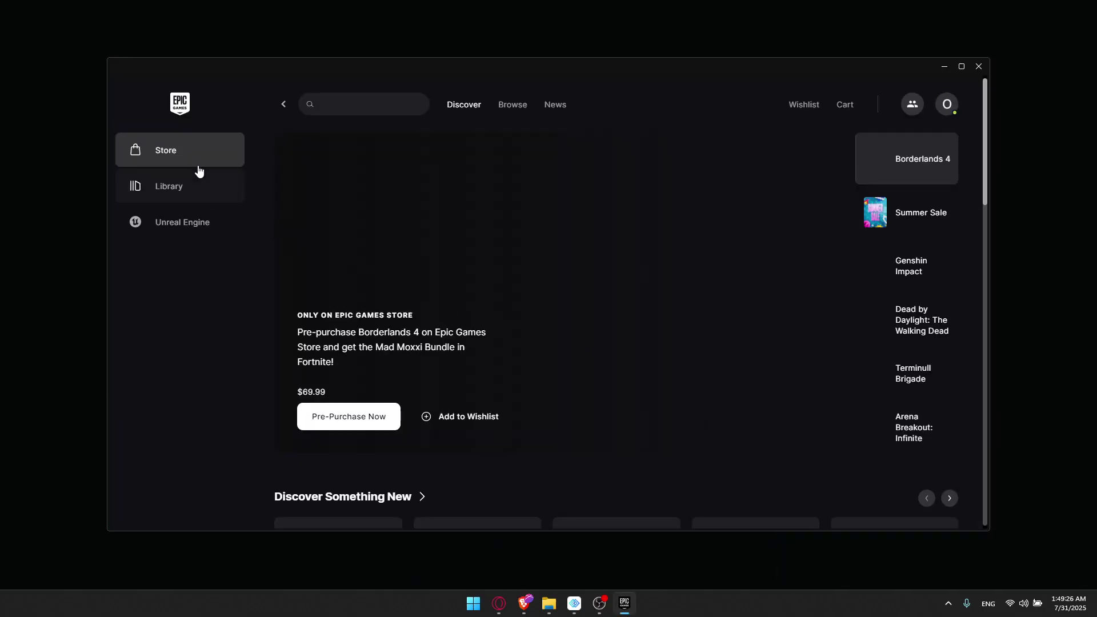
Search the Epic Games store for Rocket League and open its product page
left_click(348, 104)
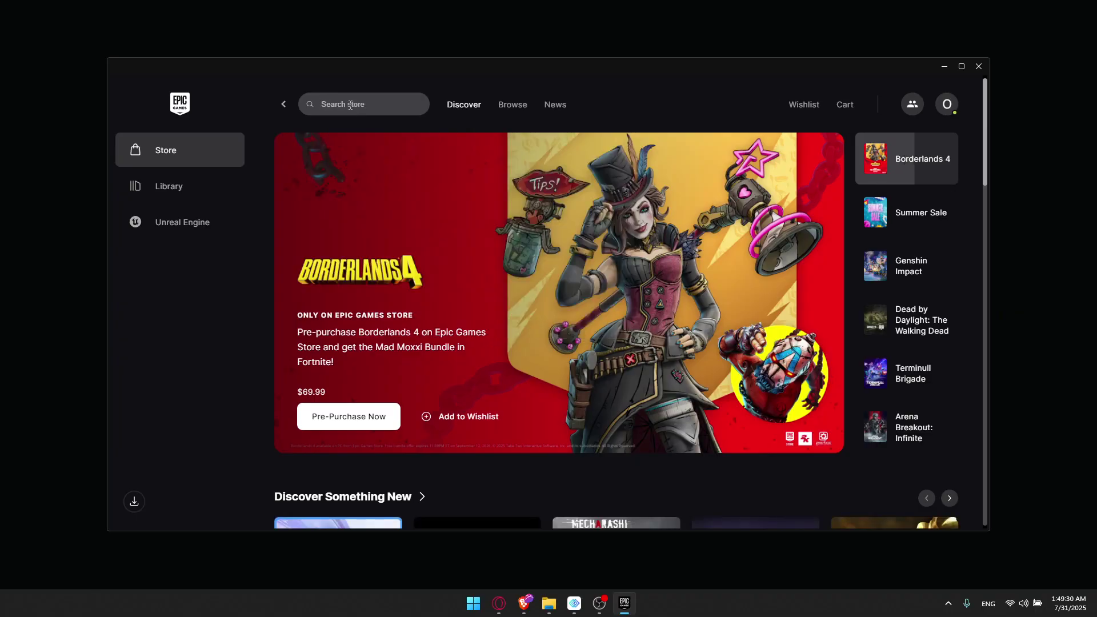
type("rpcket league")
key("Return")
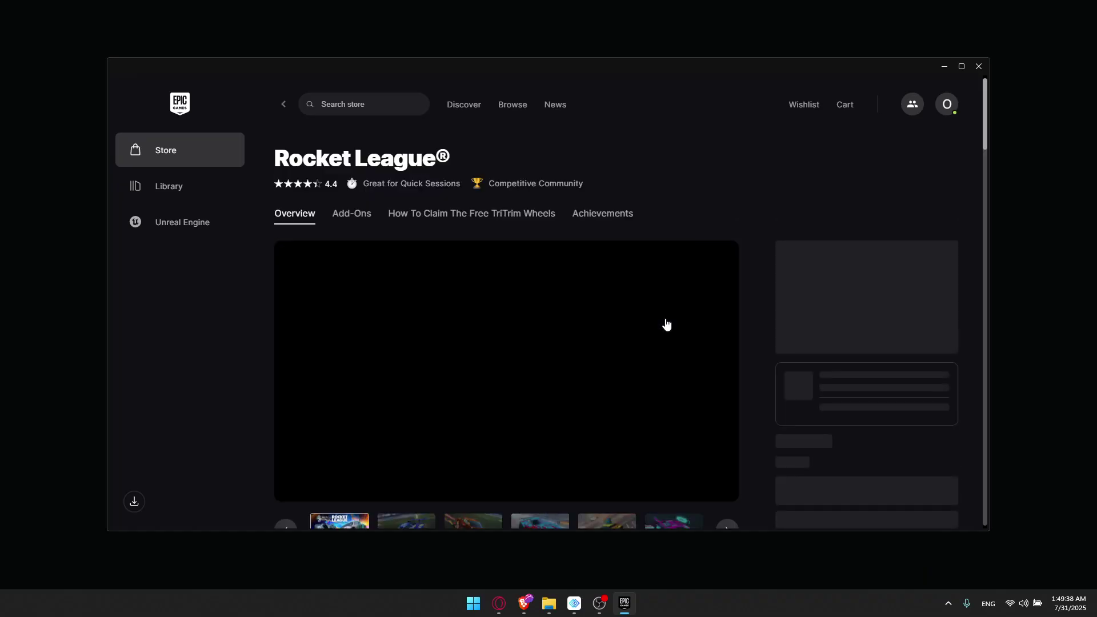
Order the free Rocket League base game and view it in the Epic library
left_click(867, 386)
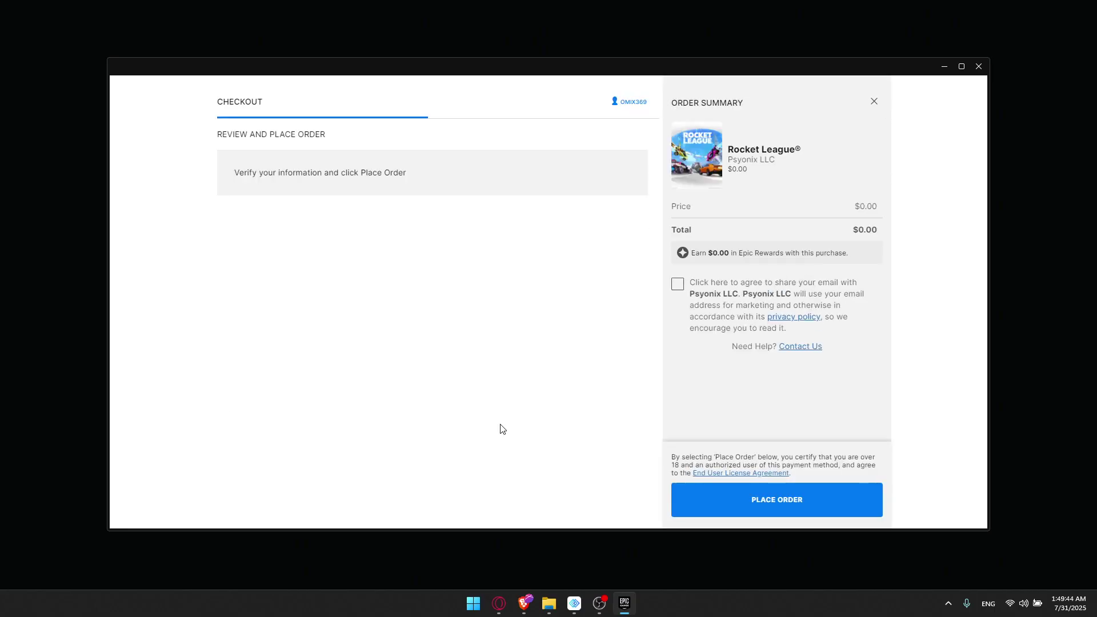
left_click(769, 500)
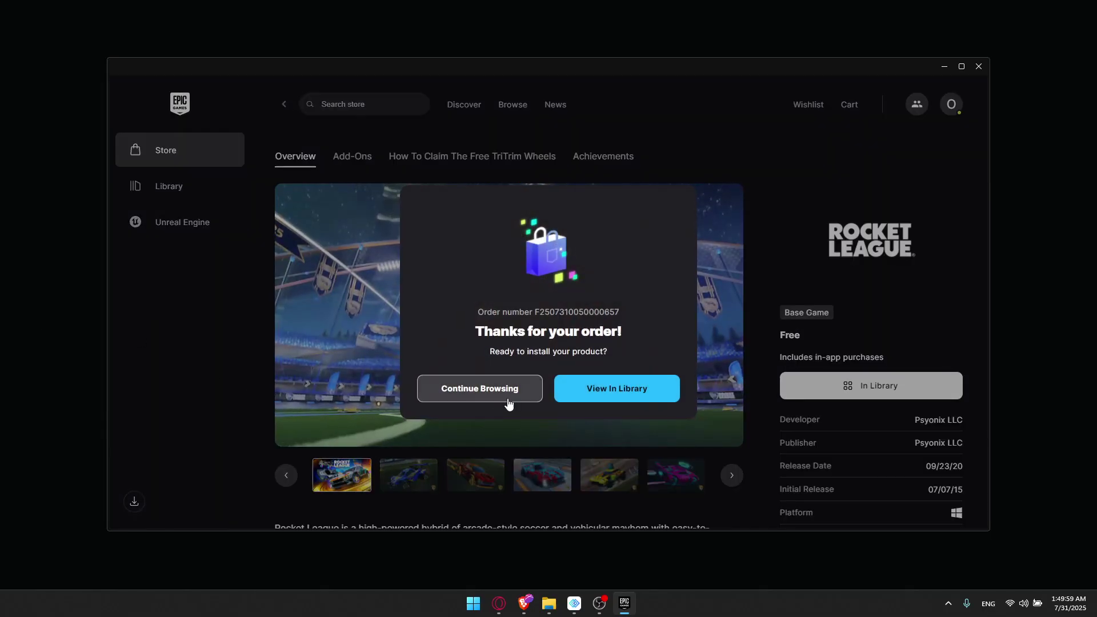
left_click(599, 391)
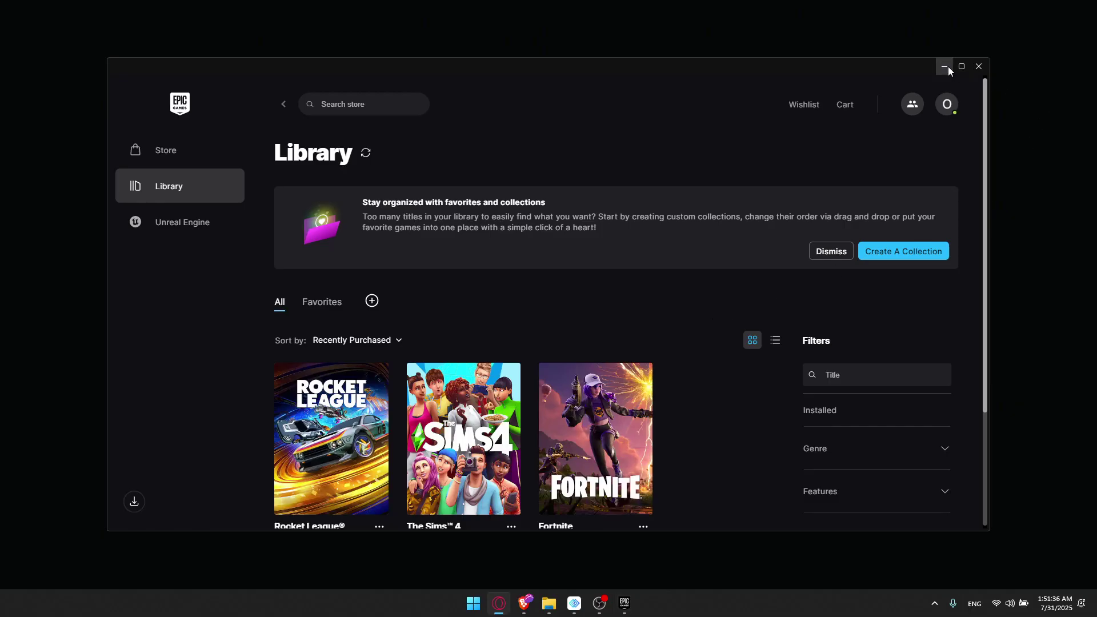
Minimize the Epic Games Launcher and show the desktop icons
left_click(948, 68)
right_click(597, 225)
mouse_move(665, 236)
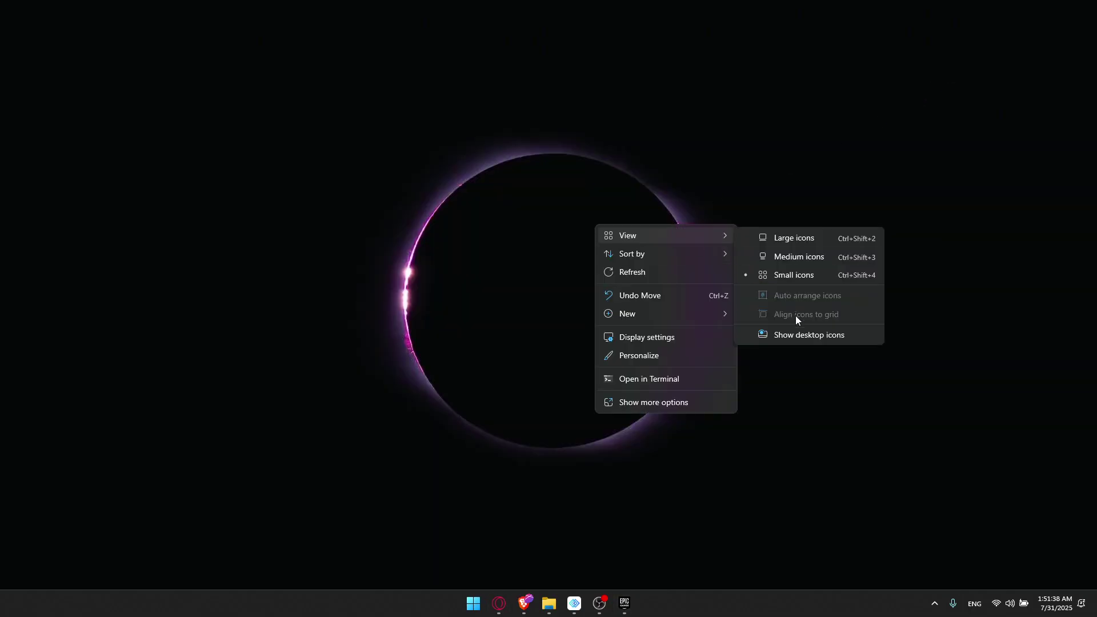
left_click(801, 335)
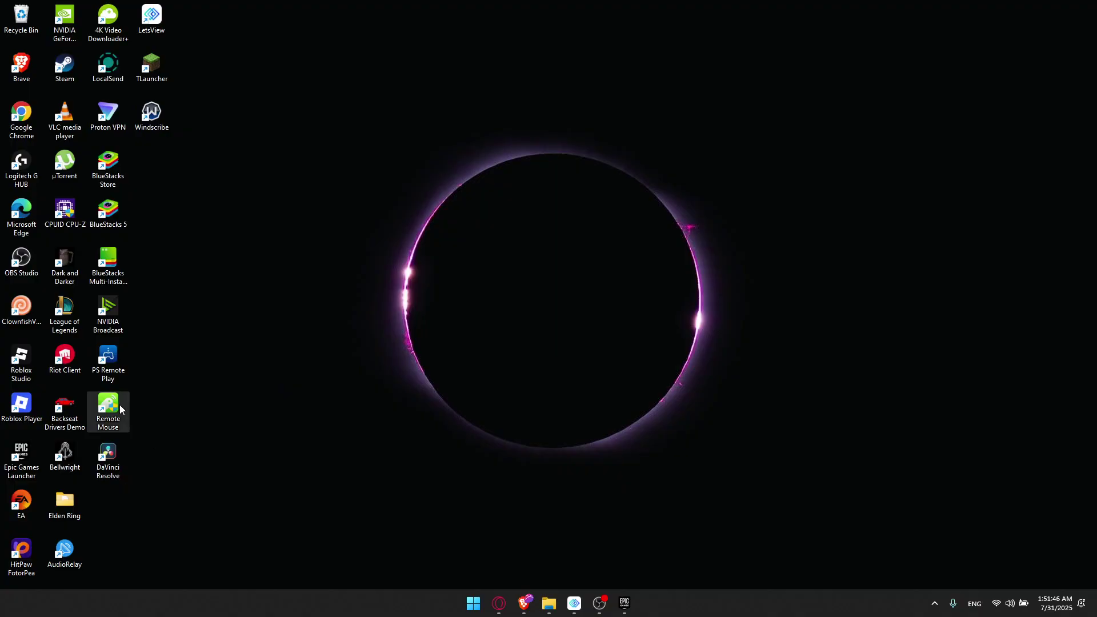
Open the file location of the PS Remote Play desktop shortcut and copy its folder path
double_click(107, 355)
right_click(109, 359)
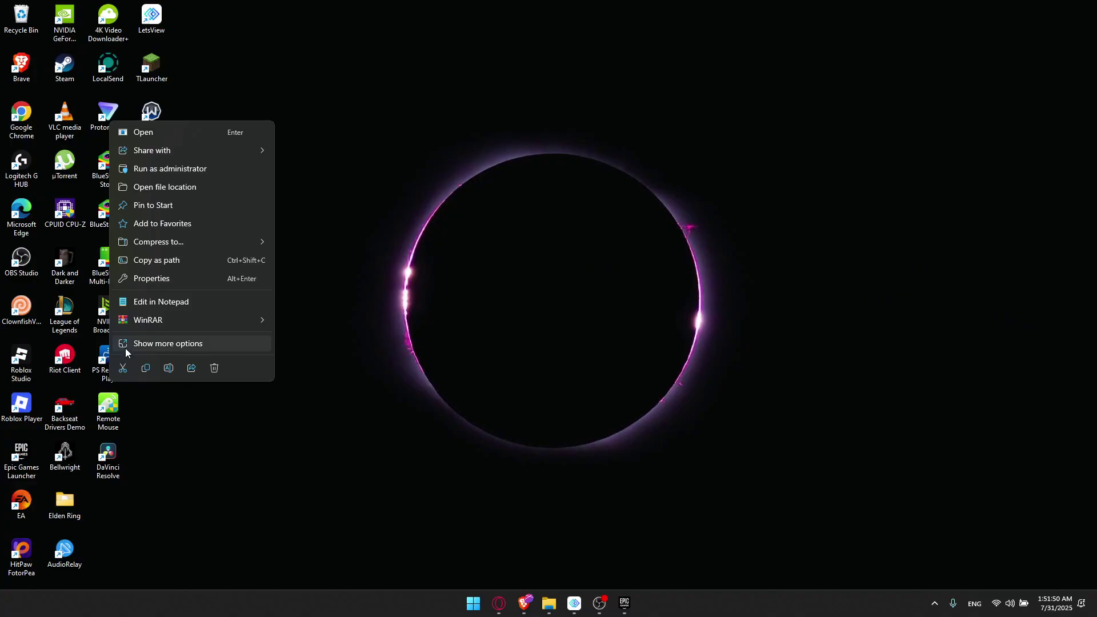
left_click(181, 187)
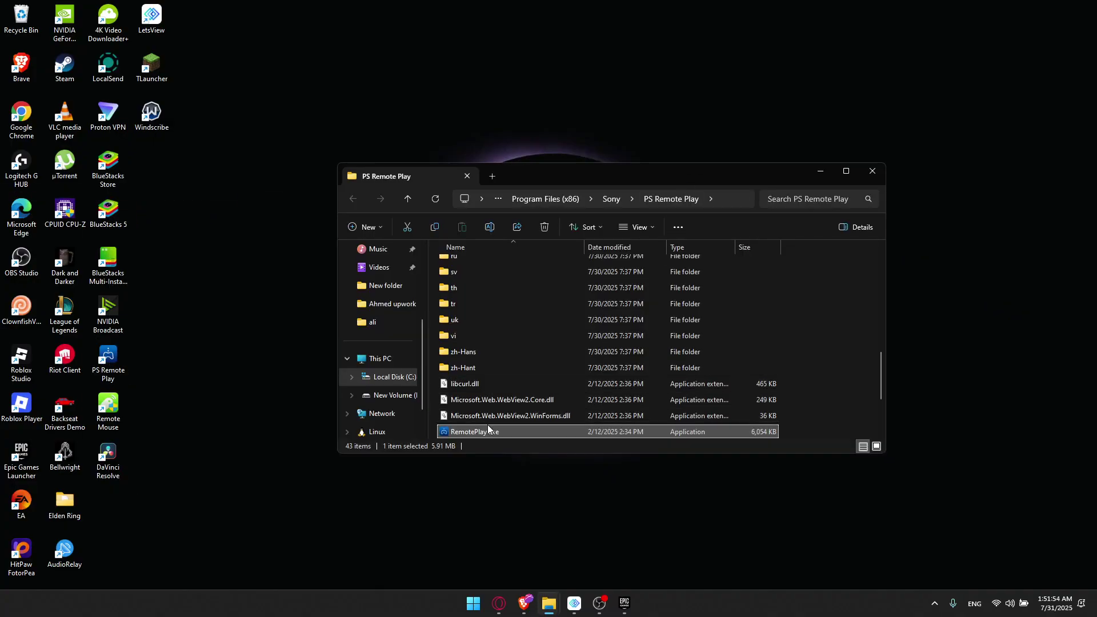
left_click(729, 199)
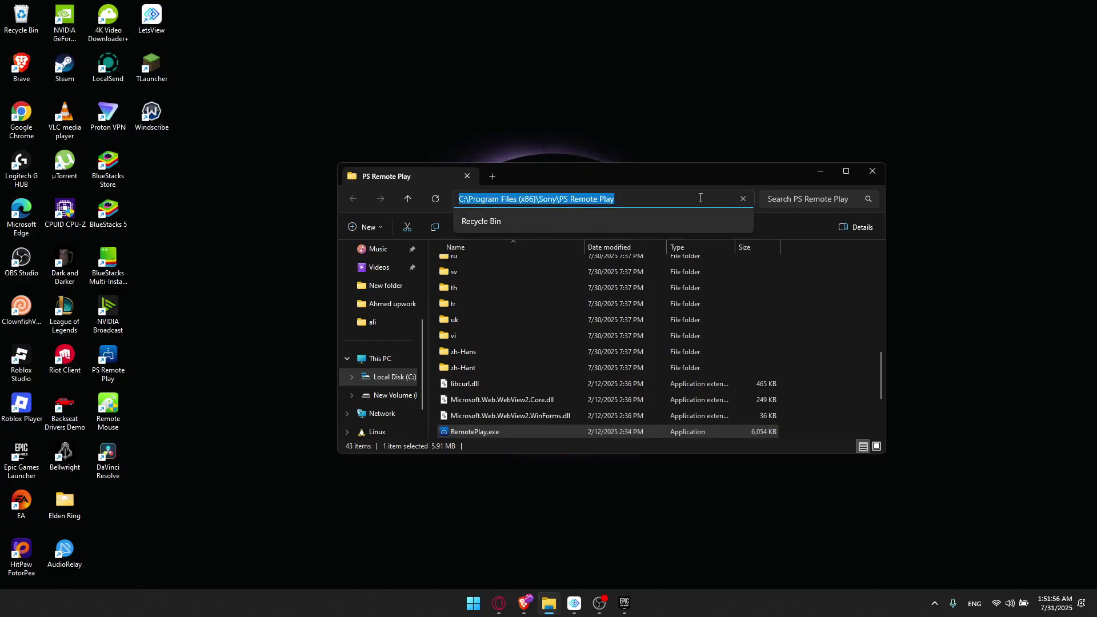
right_click(704, 200)
left_click(731, 227)
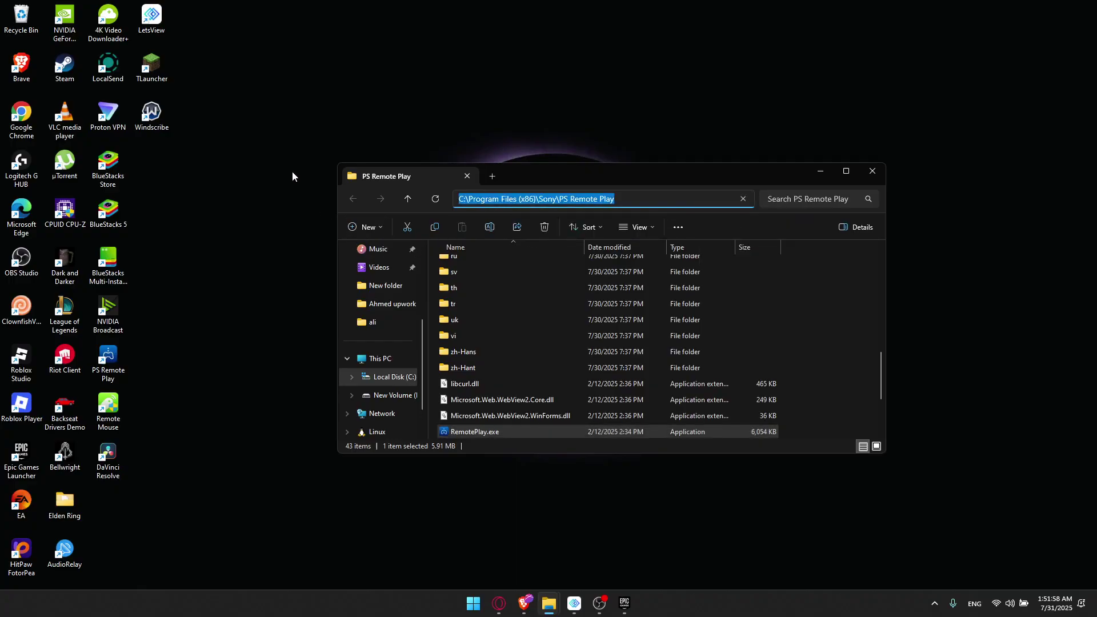
Switch to Steam and start adding a non-Steam game to the library
key("super")
type("steam")
key("Return")
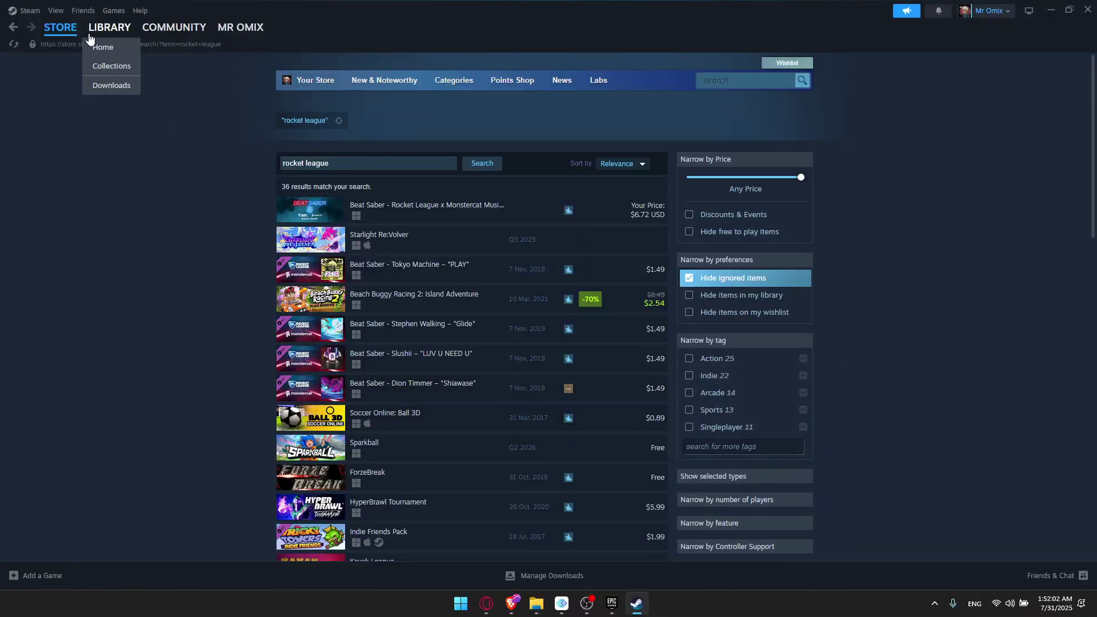
left_click(102, 33)
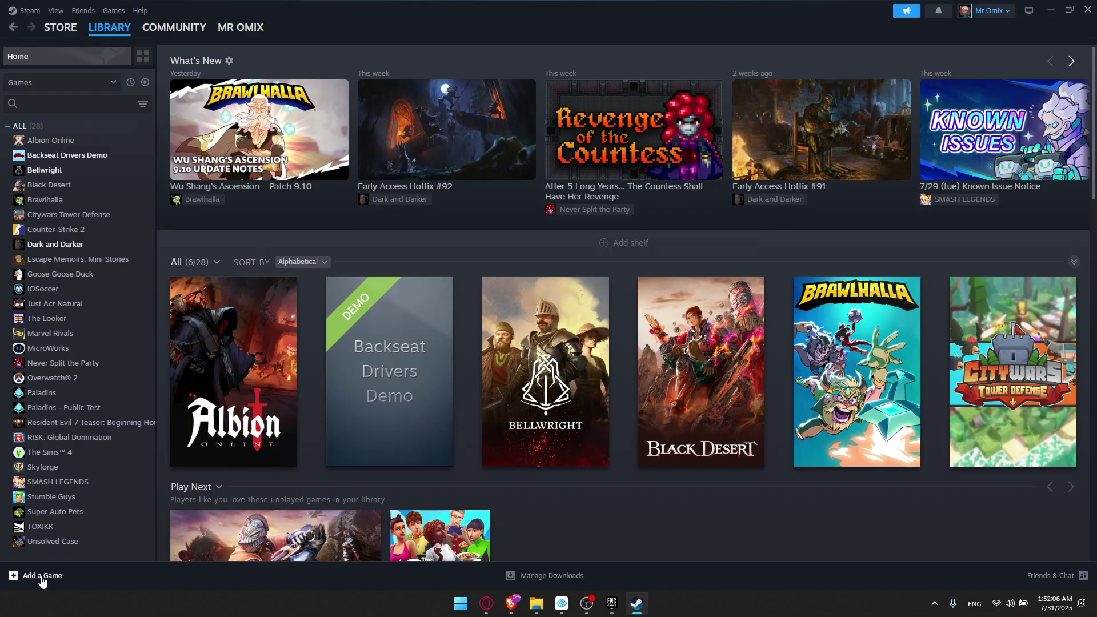
left_click(41, 577)
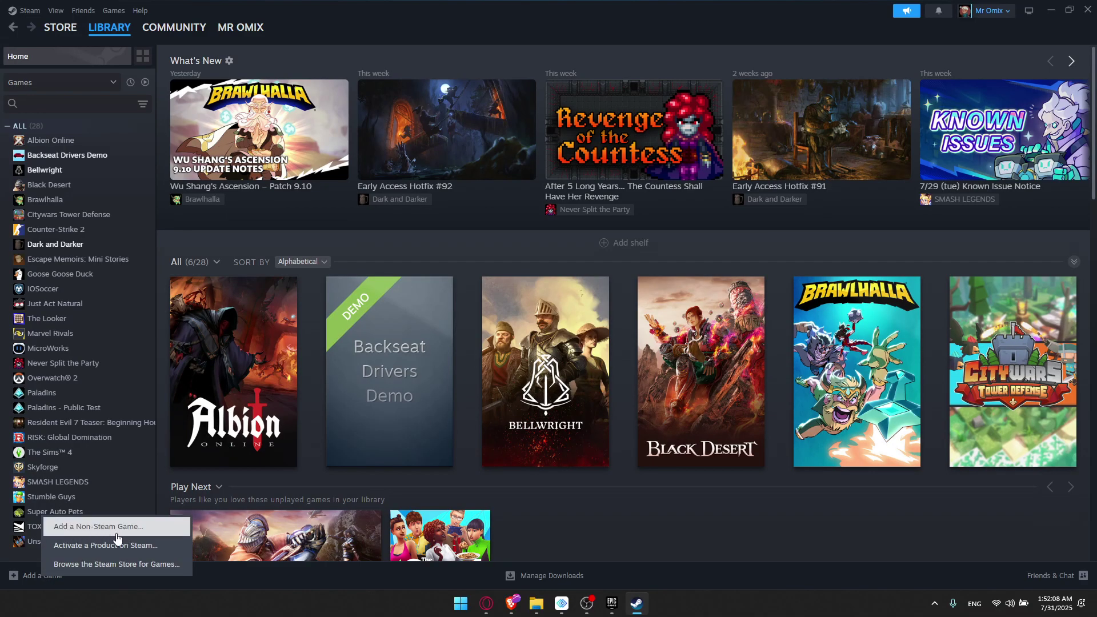
left_click(100, 530)
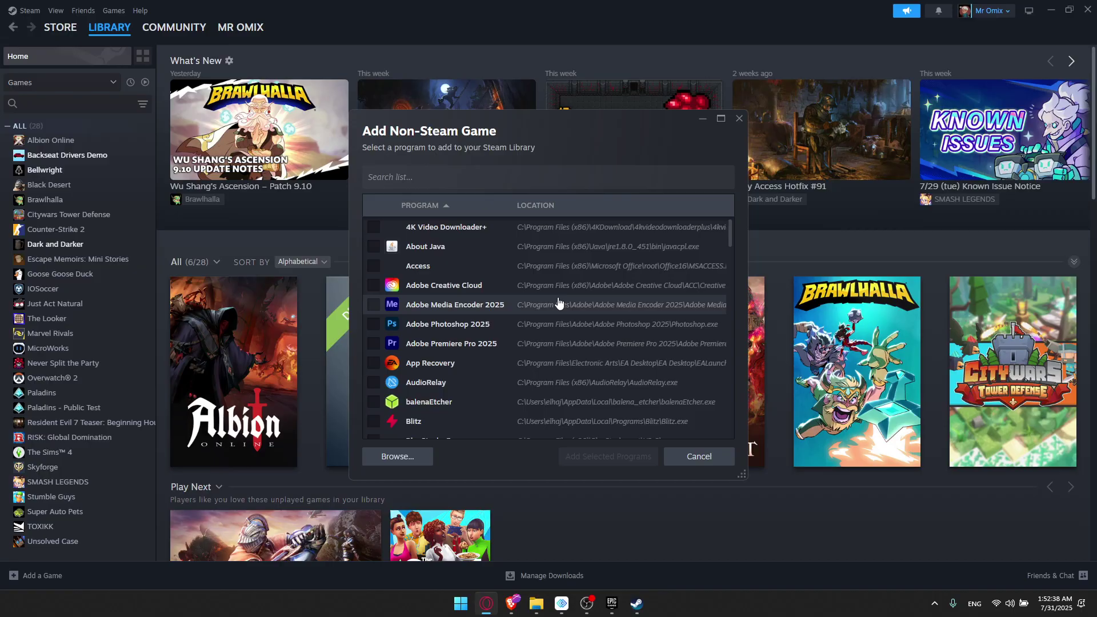
Browse for the game to add and go to the copied folder C:\Program Files (x86)\Sony\PS Remote Play
scroll(558, 303, "down", 20)
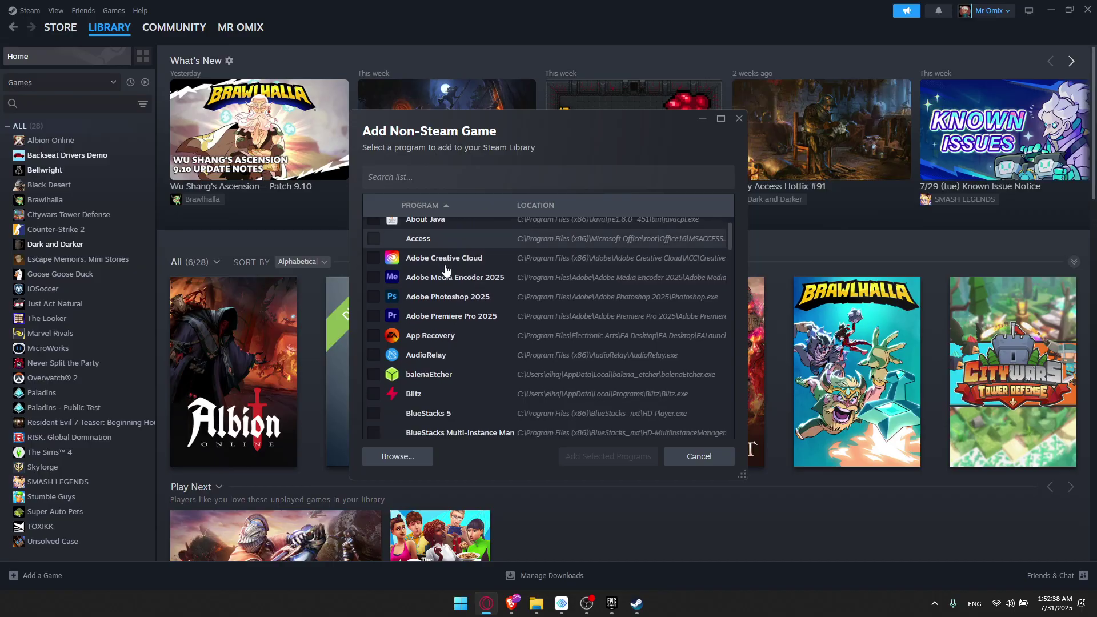
scroll(425, 311, "up", 10)
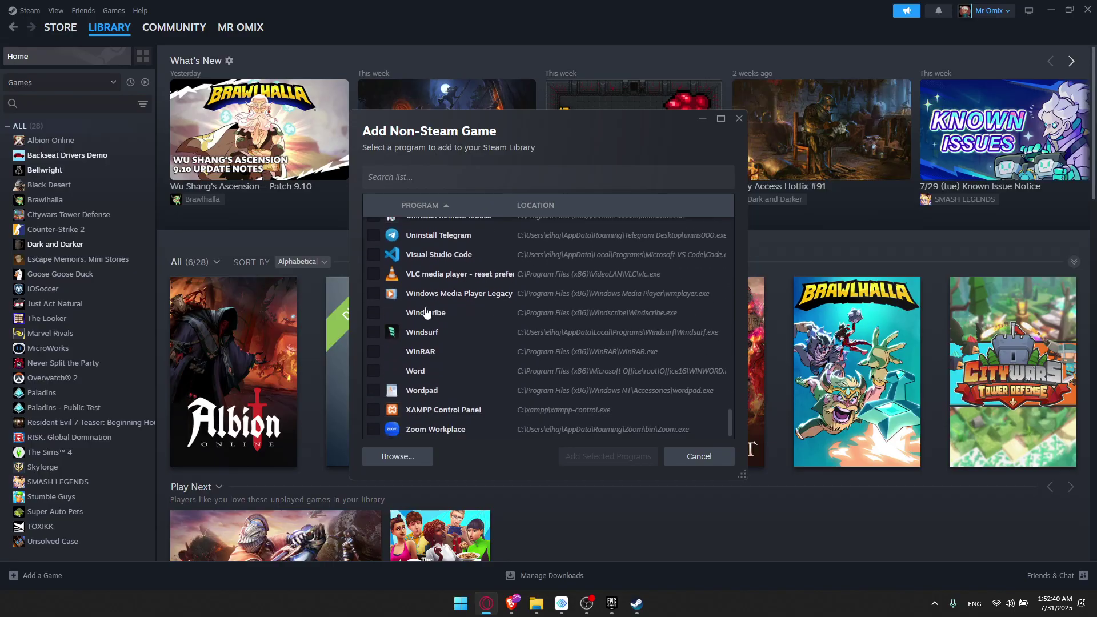
left_click(392, 466)
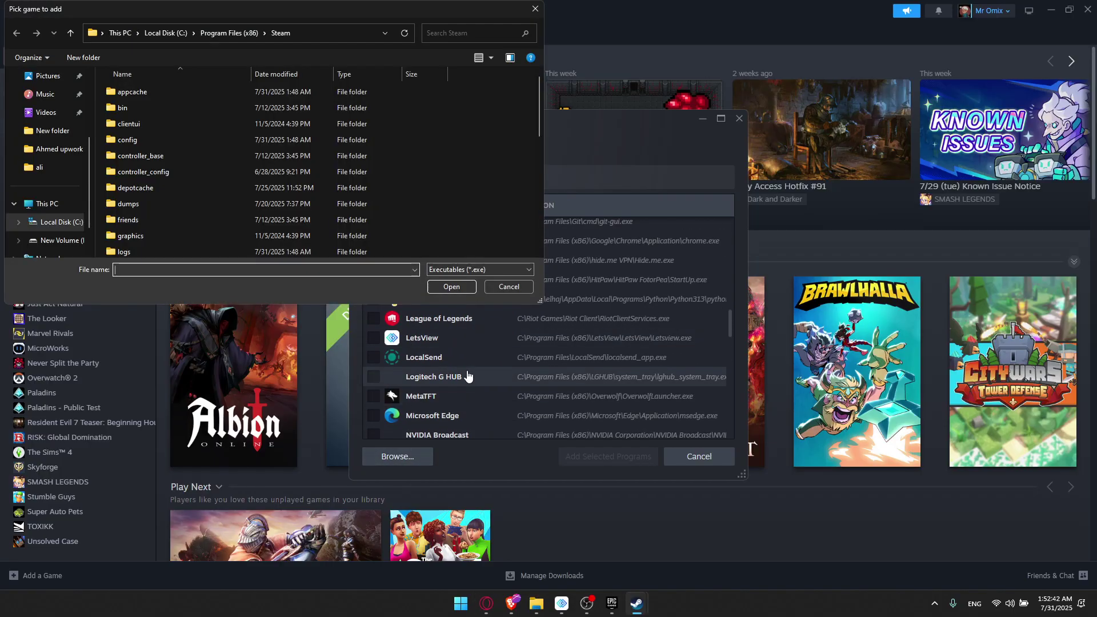
right_click(343, 37)
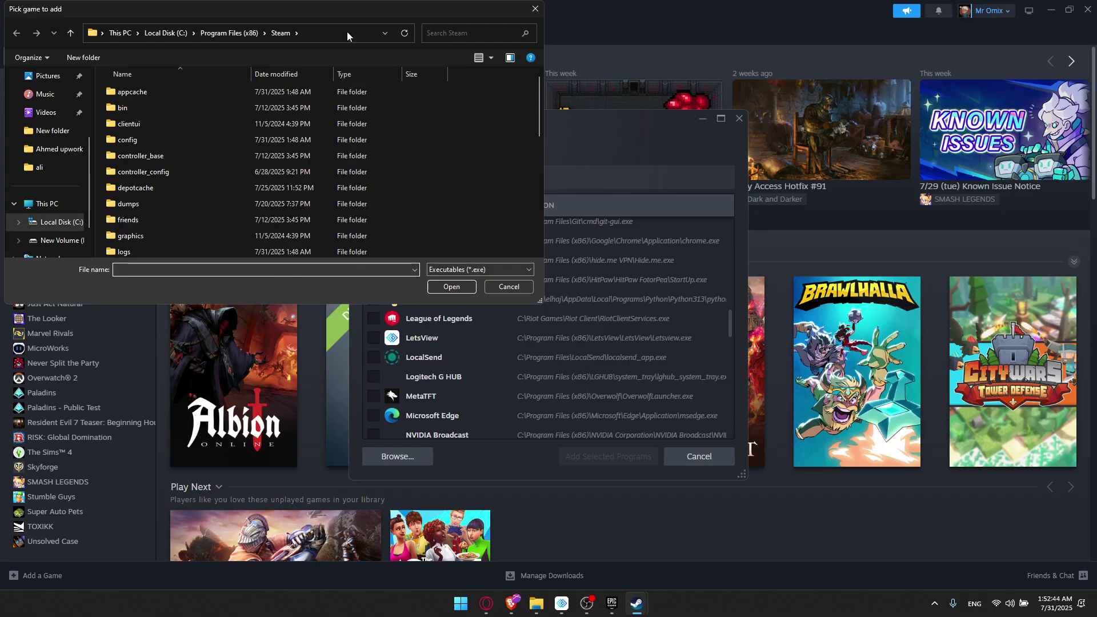
right_click(347, 32)
left_click(329, 34)
key("ctrl+a")
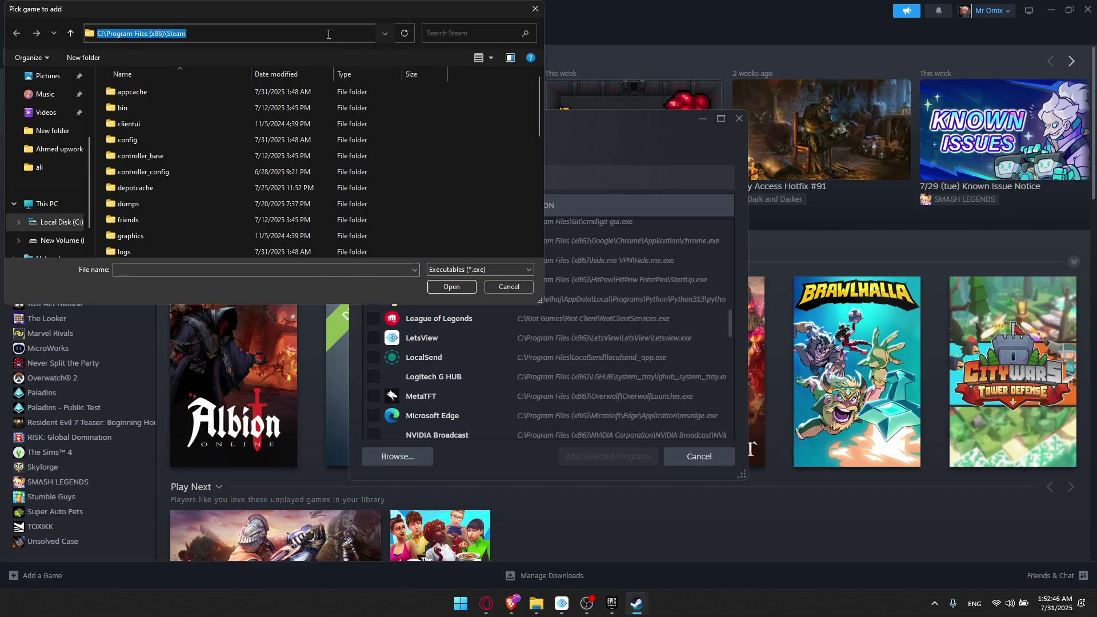
right_click(327, 33)
left_click(354, 83)
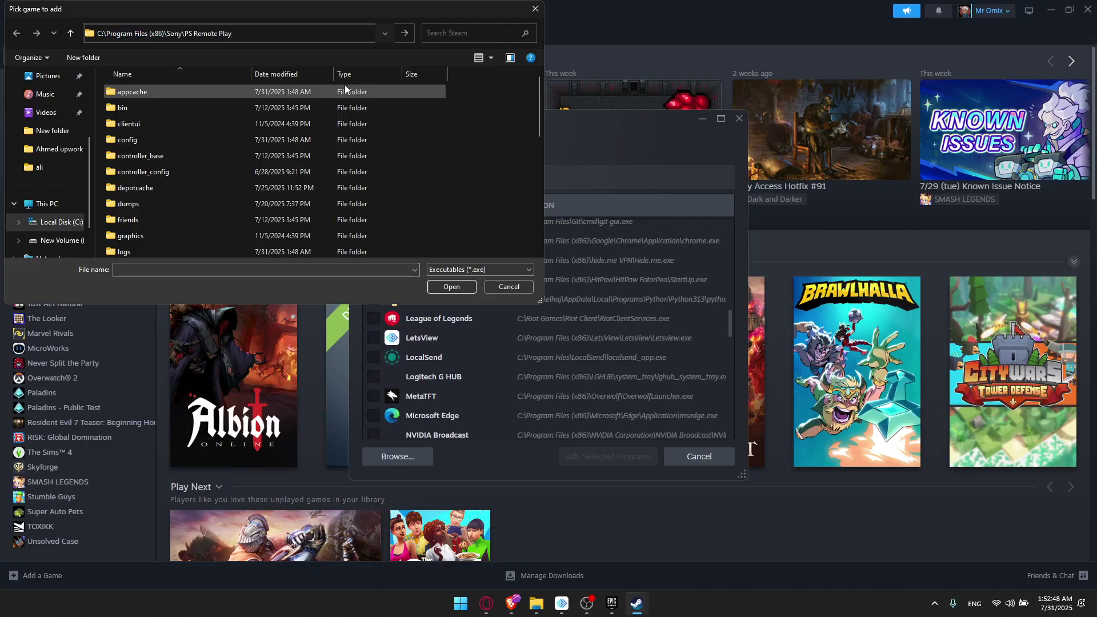
key("Return")
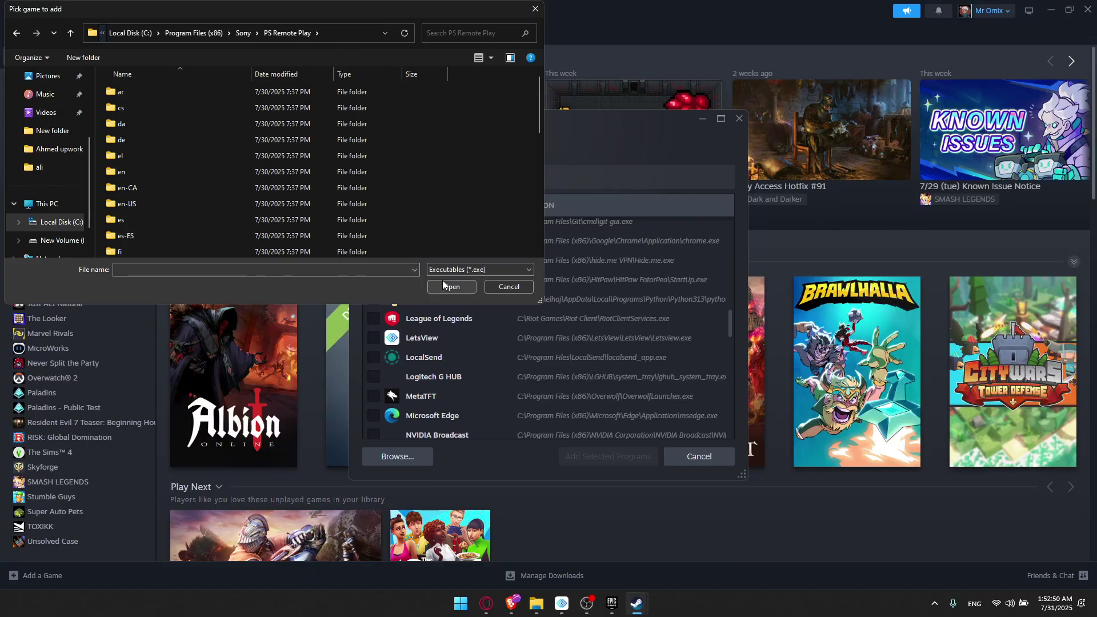
Choose RemotePlay.exe and add PS Remote Play to the Steam library
scroll(297, 234, "down", 2)
scroll(297, 234, "down", 5)
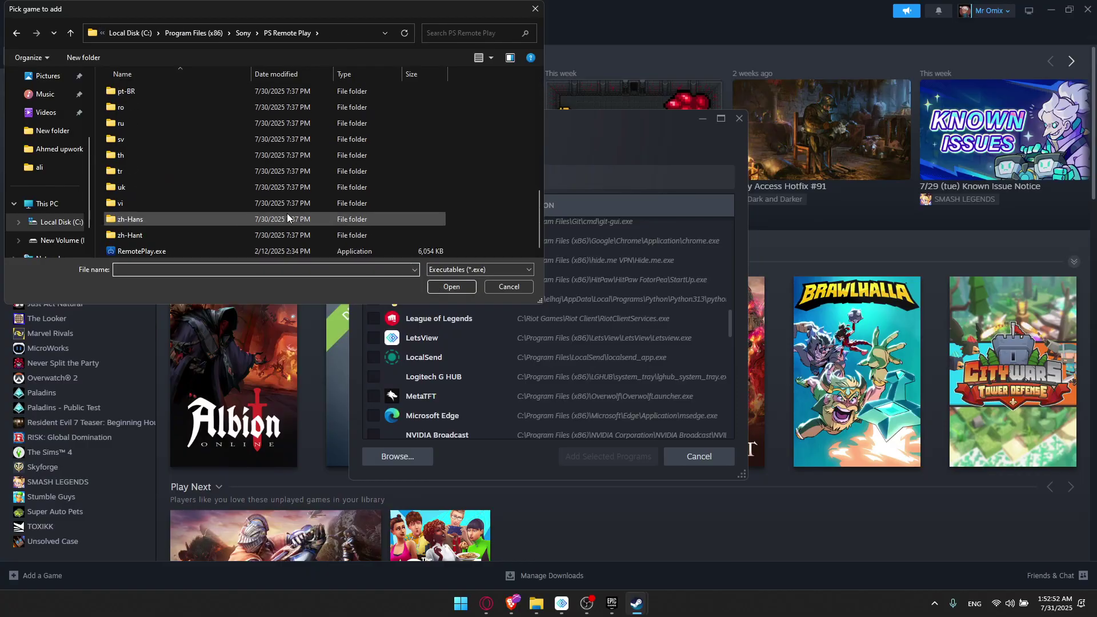
left_click(246, 252)
left_click(450, 286)
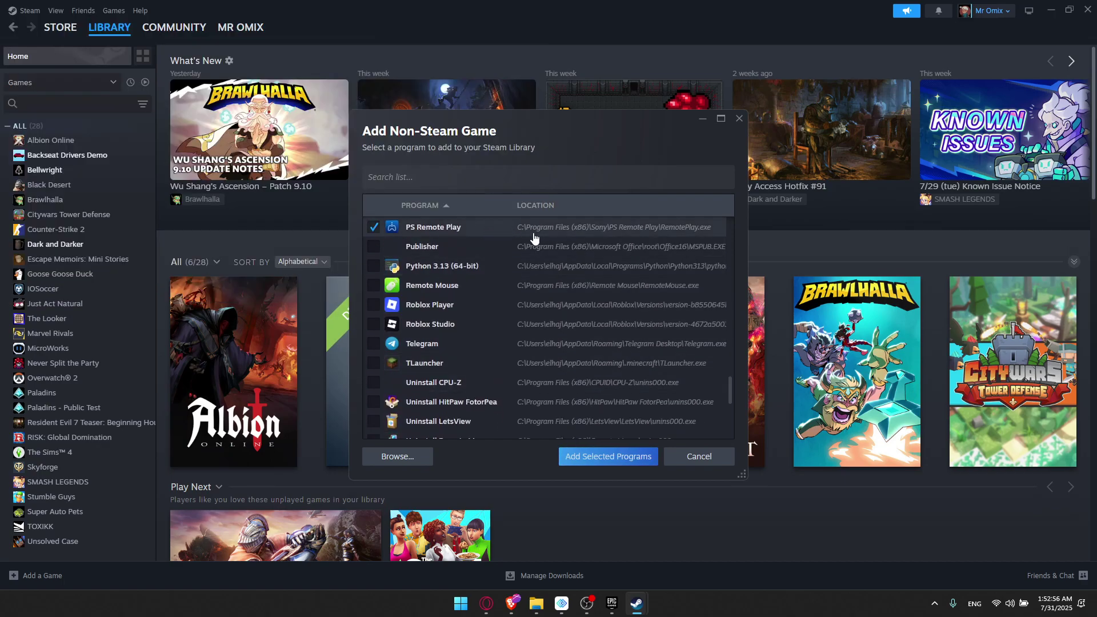
left_click(591, 460)
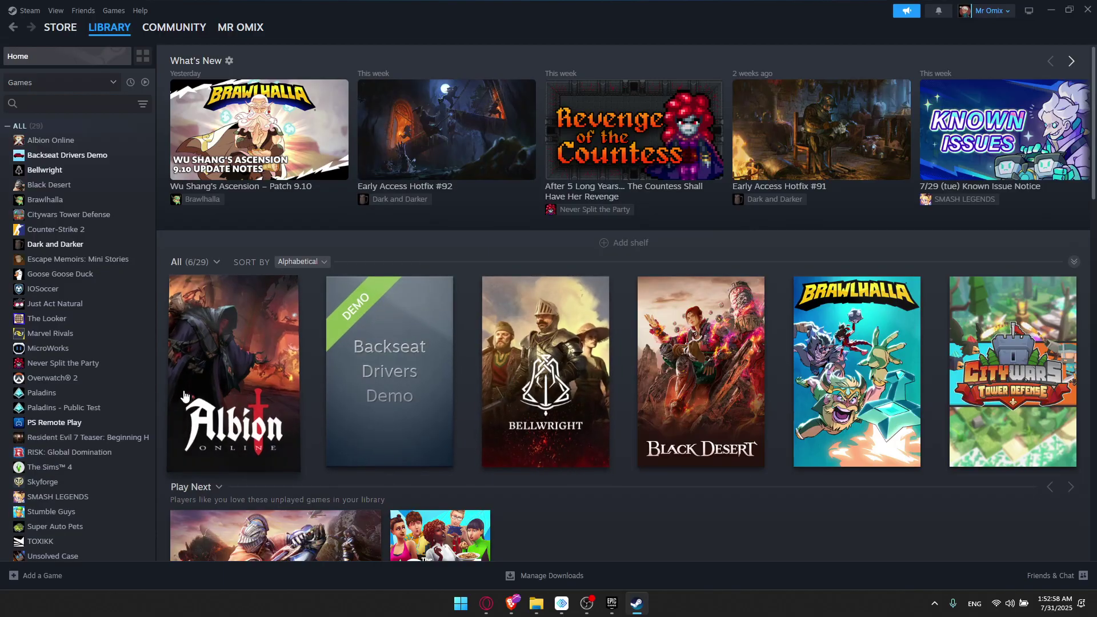